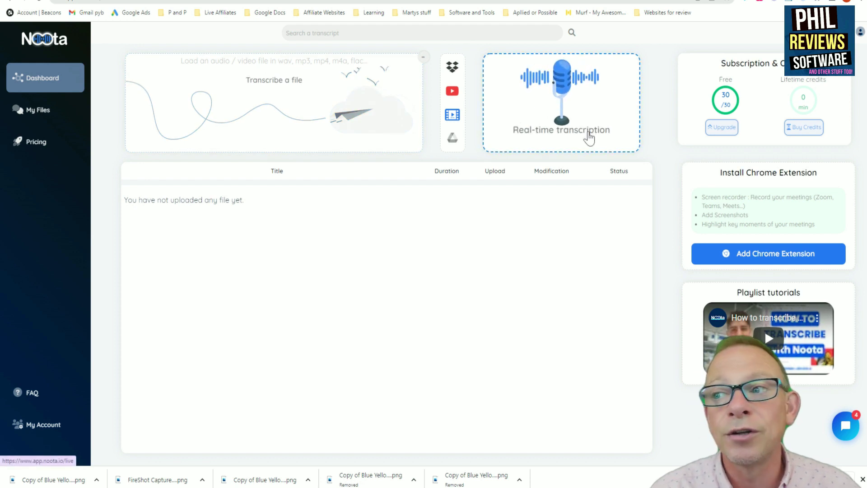
Start a real-time transcription and add a Participant field to the notes.
click(589, 137)
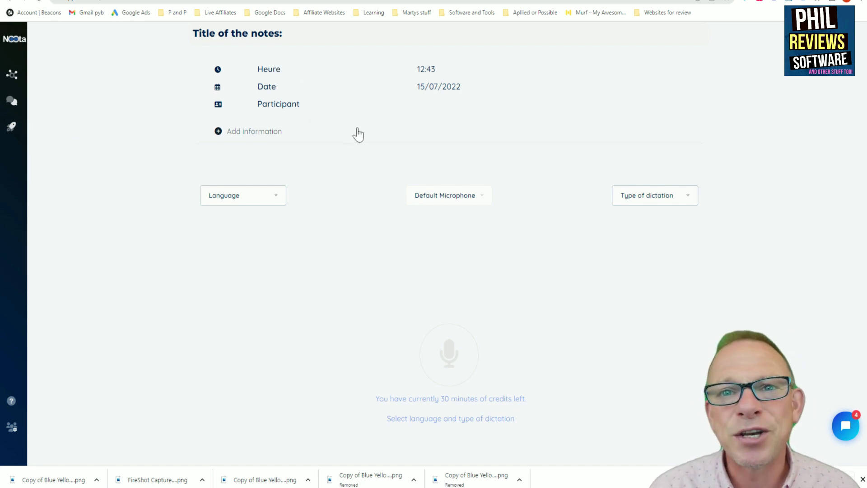
click(290, 134)
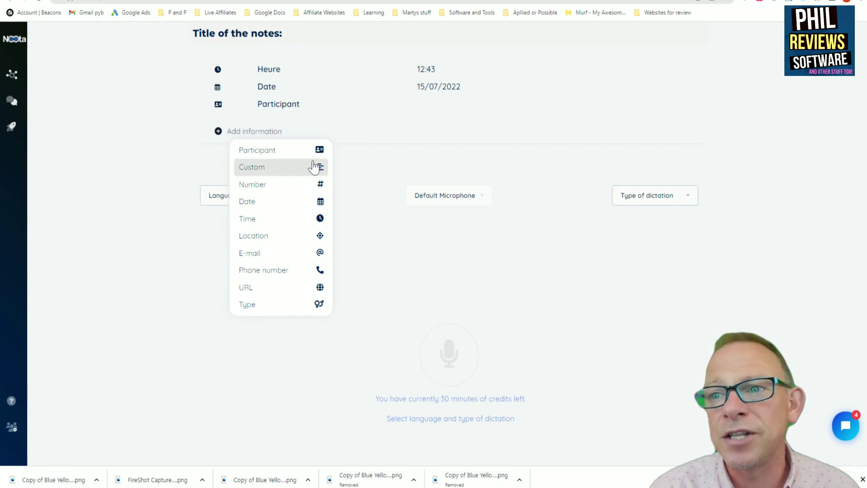
click(290, 151)
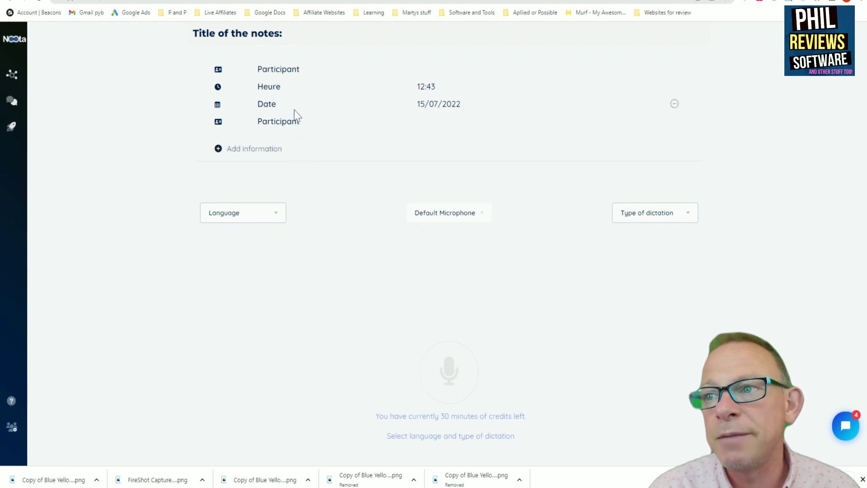
click(251, 151)
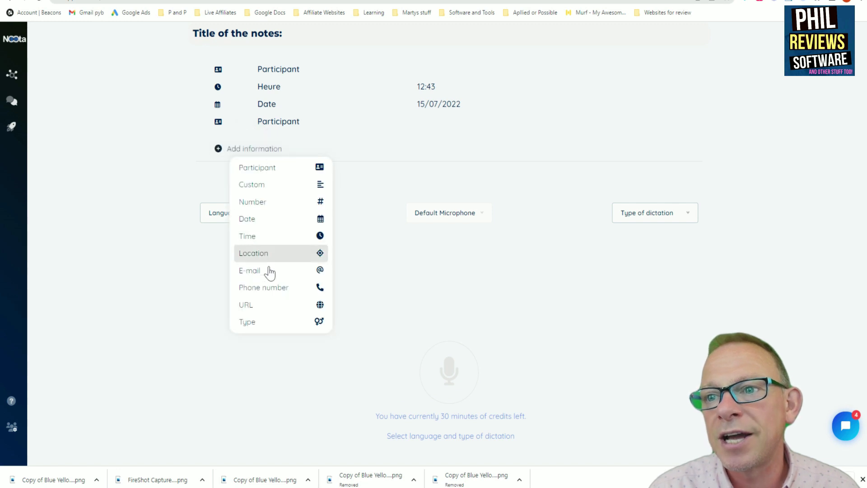
click(389, 145)
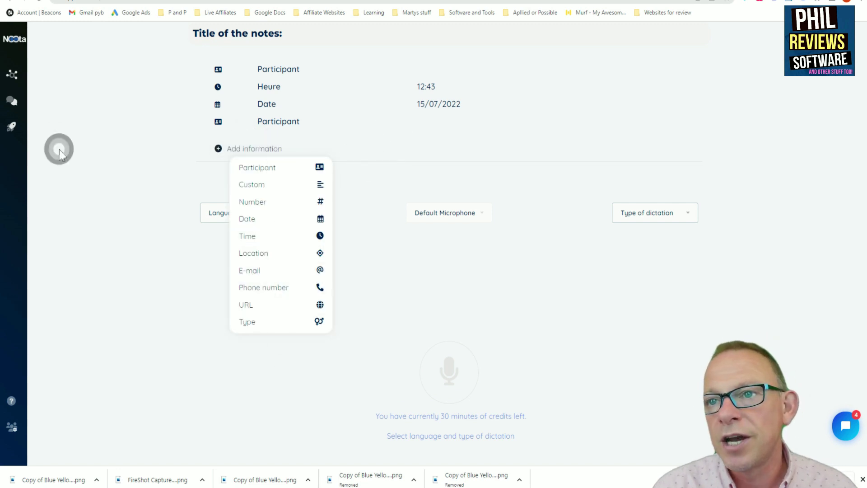
click(88, 121)
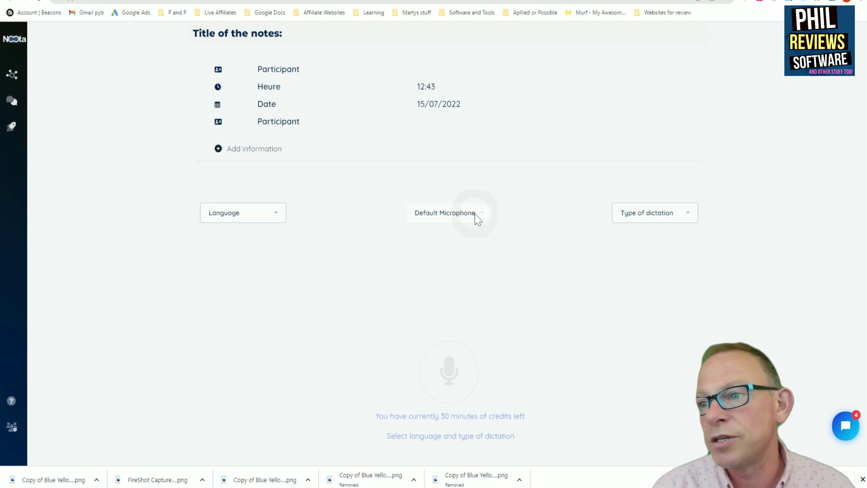
Set the transcription language to English - UK and dictation type to Auto Punctuation.
click(260, 212)
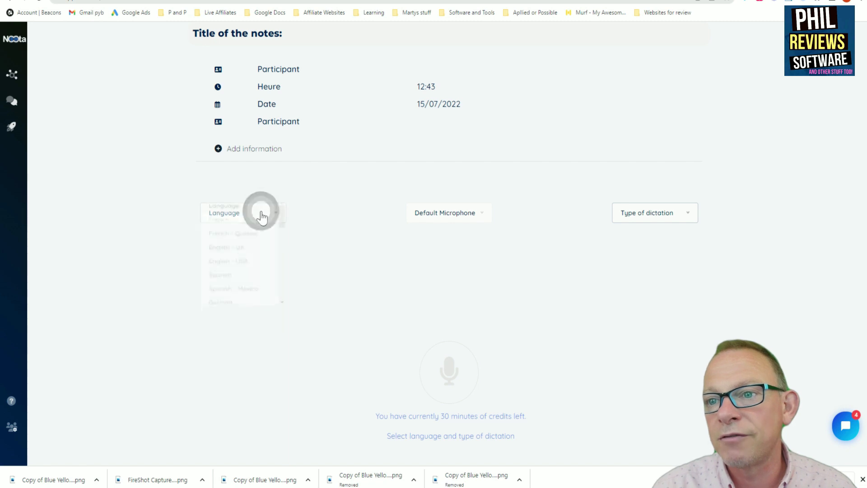
click(247, 269)
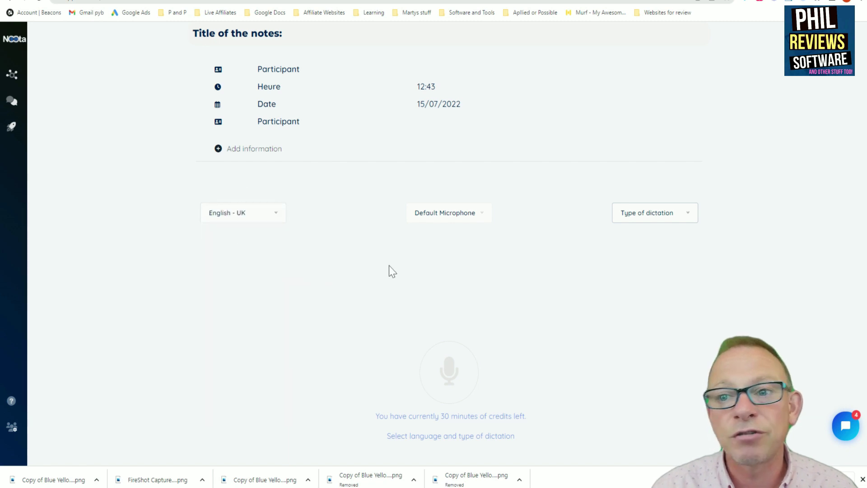
click(675, 216)
click(671, 231)
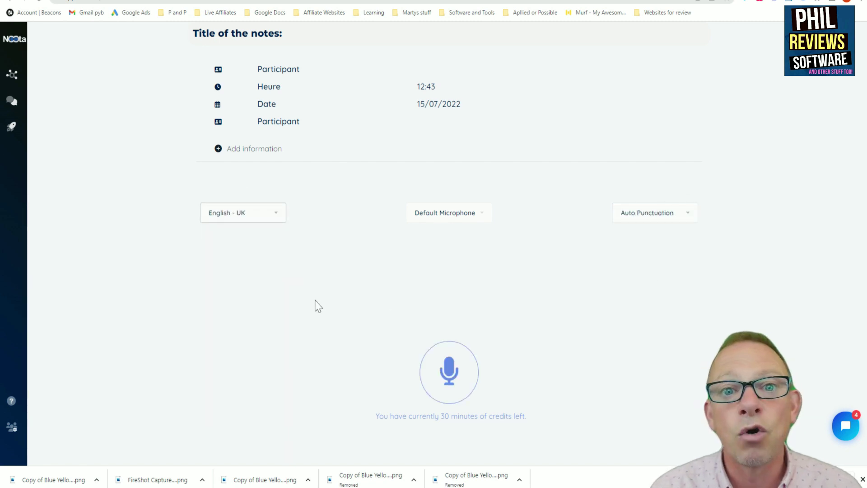
Record about 31 seconds of the meeting live, then pause and stop the recording.
click(447, 387)
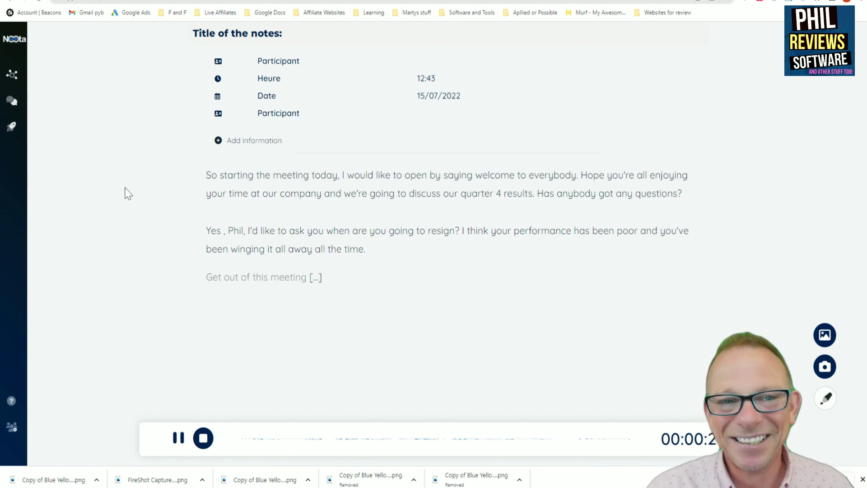
click(178, 438)
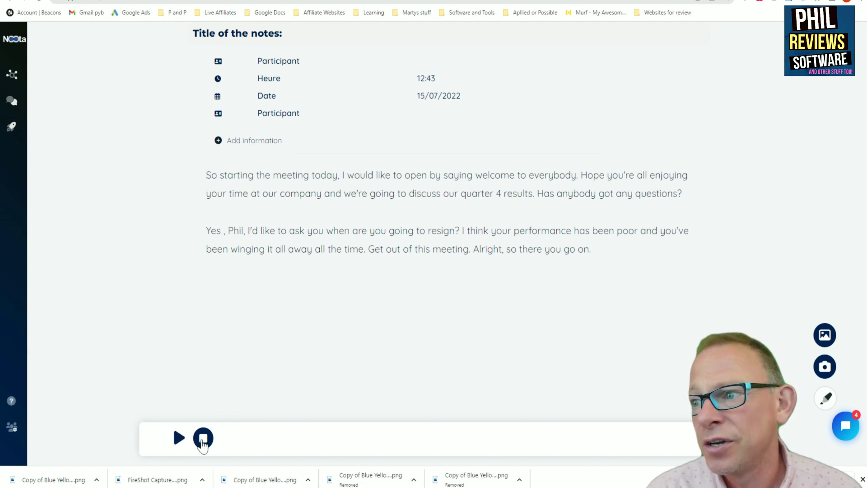
click(202, 440)
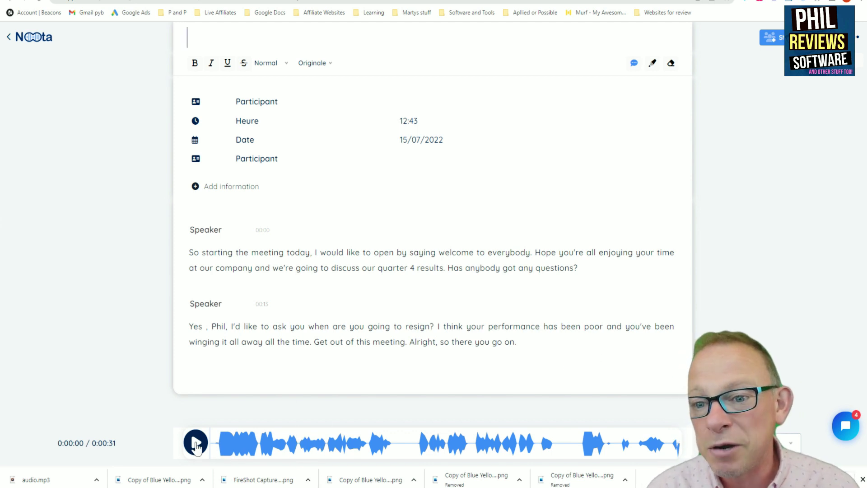
Play and pause the recorded audio, then view the transcript's Share and Export options.
click(195, 443)
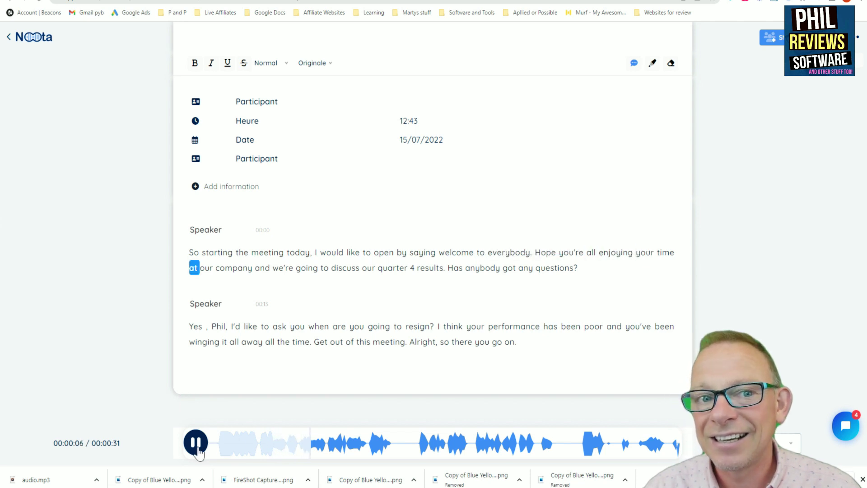
click(196, 443)
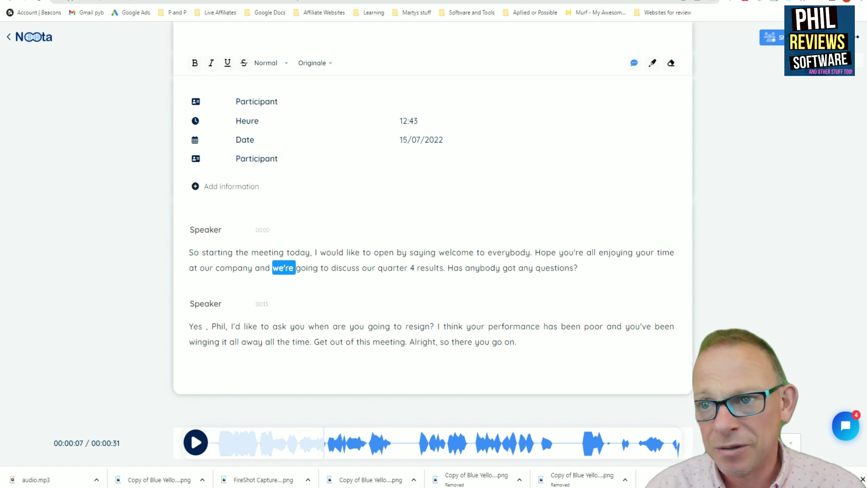
click(773, 38)
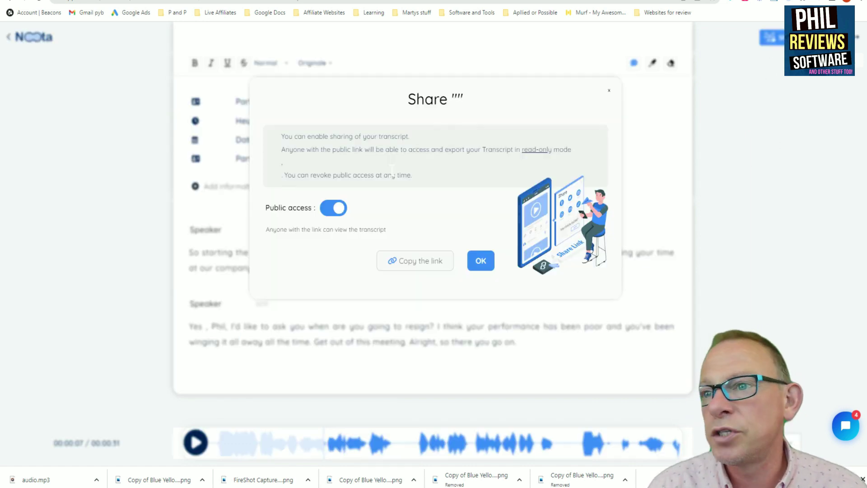
click(608, 94)
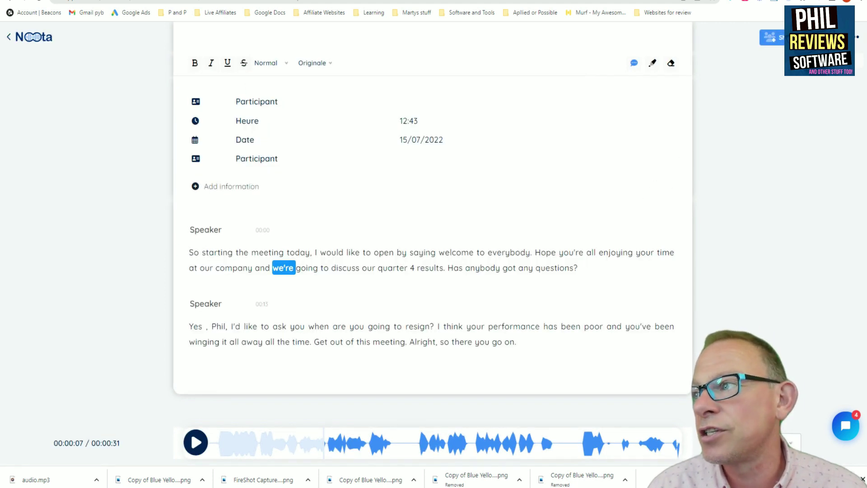
click(813, 37)
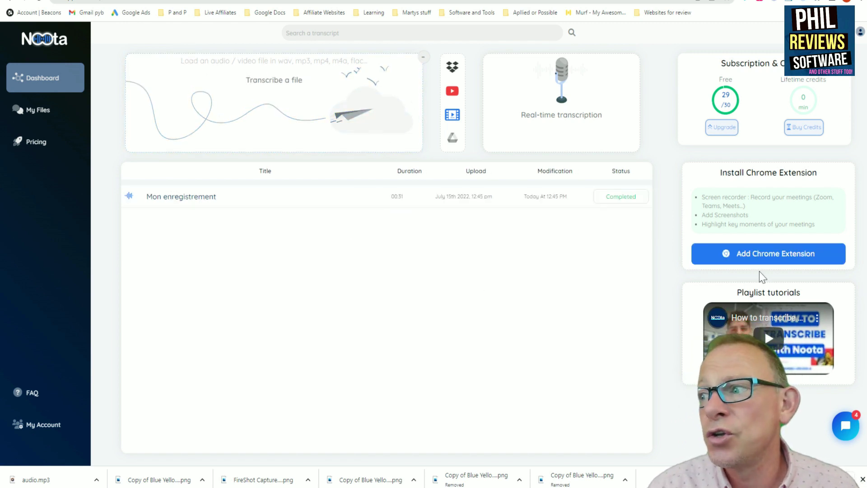
Upload the blooper1 video for transcription and dismiss the launch notice.
click(308, 102)
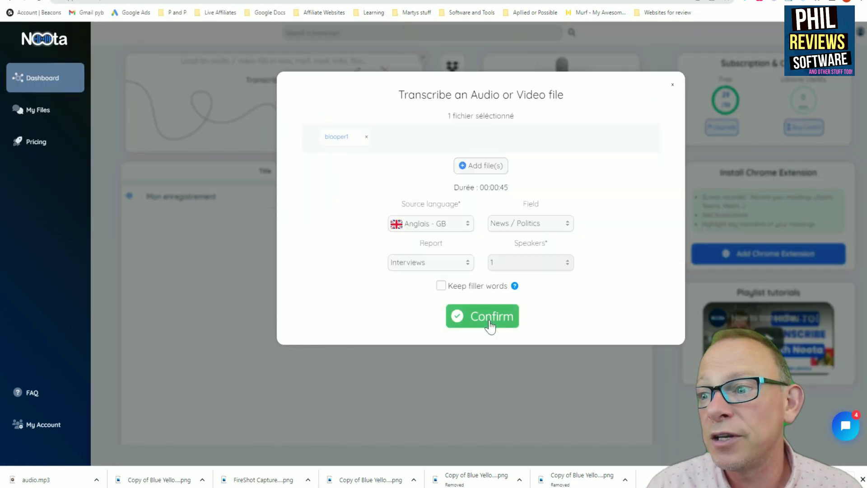
click(484, 325)
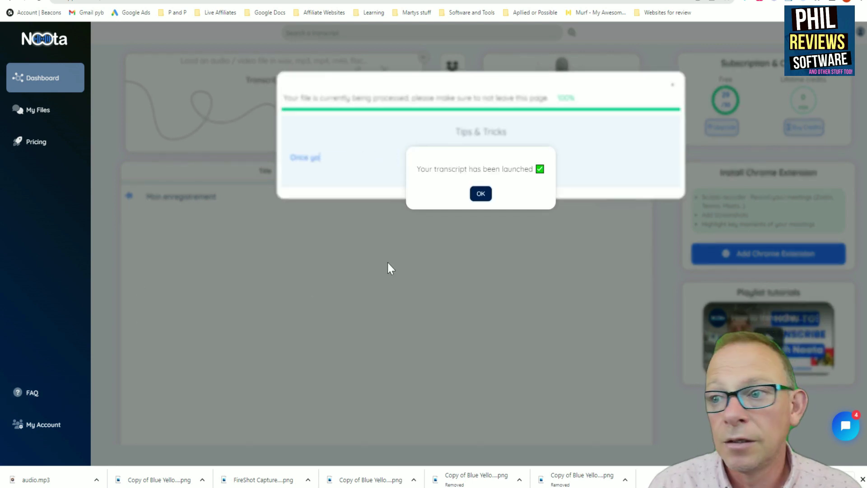
click(482, 195)
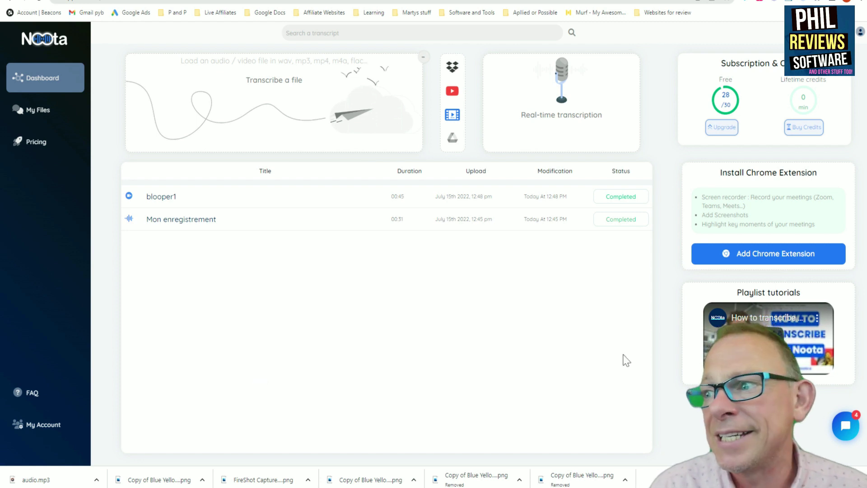
mouse_move(612, 196)
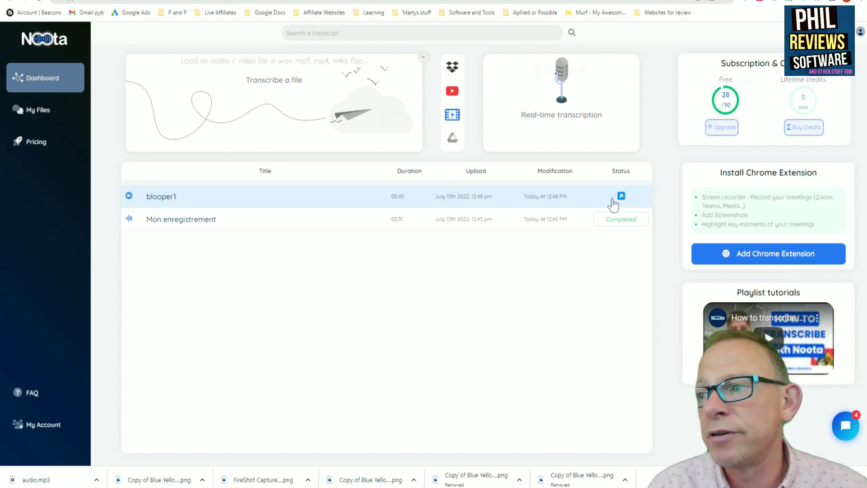
Make blooper1 a subtitled video, play it with subtitles, and return to the dashboard.
click(618, 197)
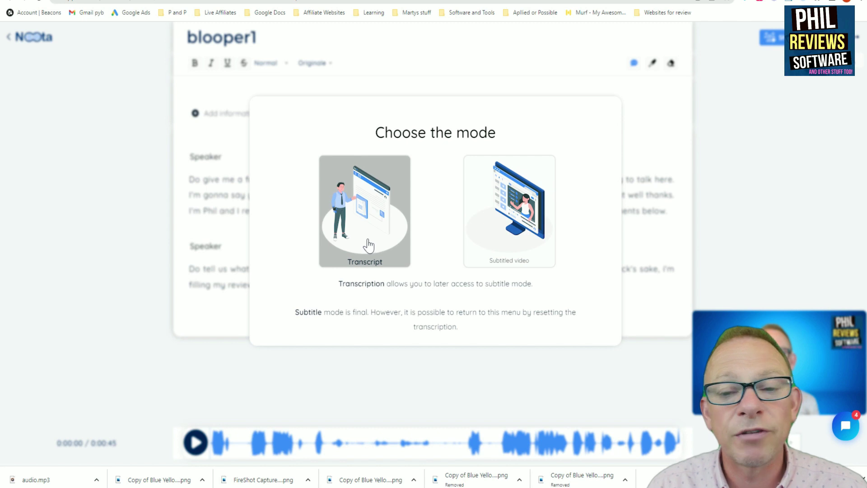
click(513, 228)
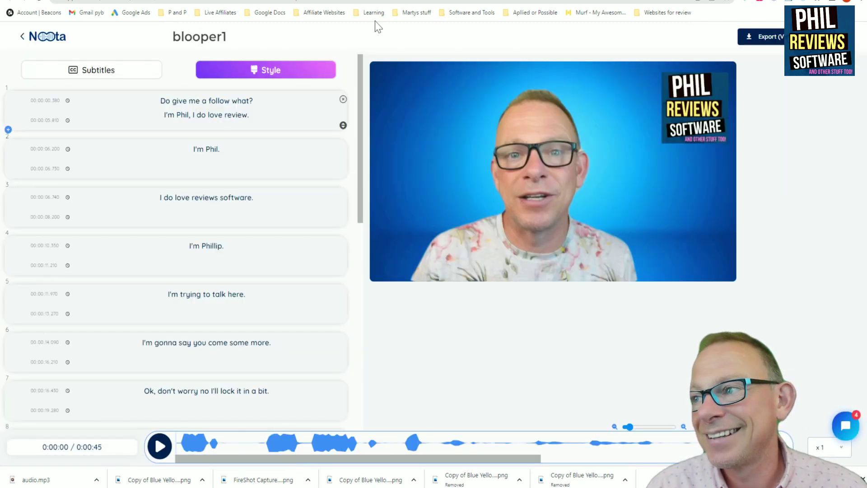
mouse_move(176, 391)
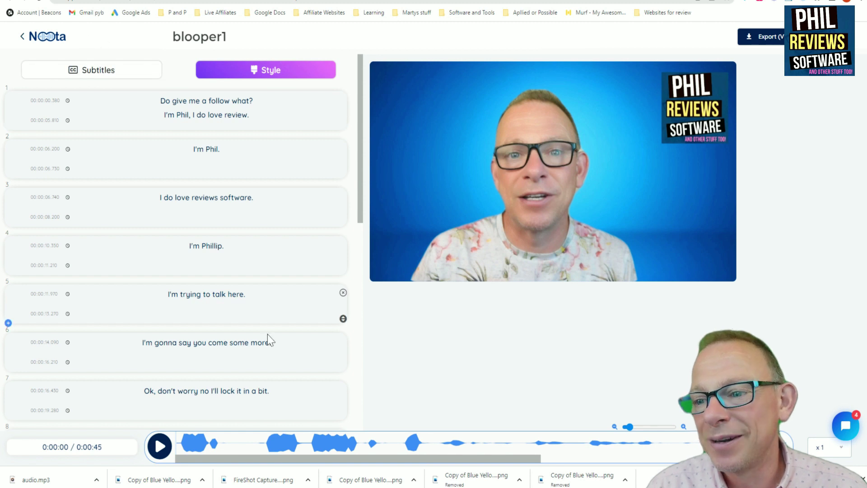
mouse_move(204, 400)
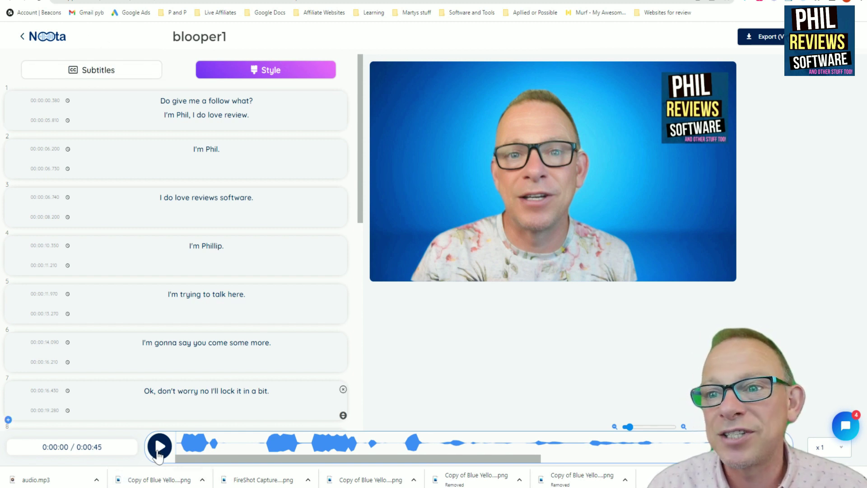
click(159, 447)
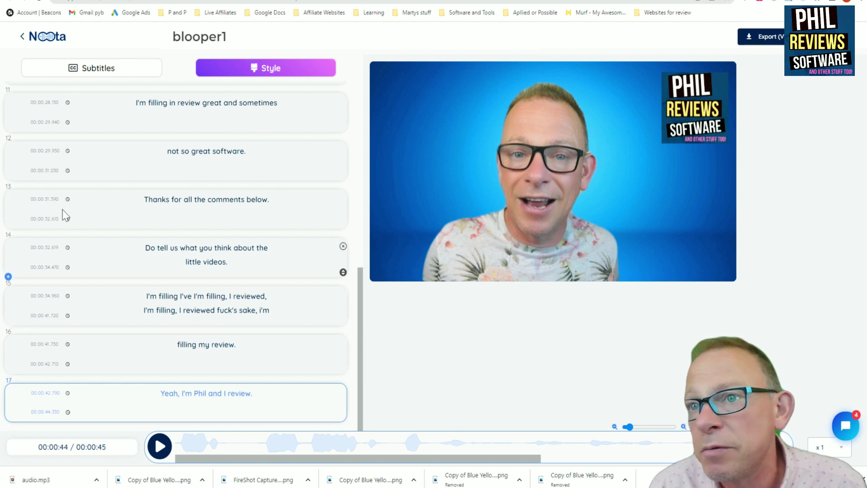
click(92, 66)
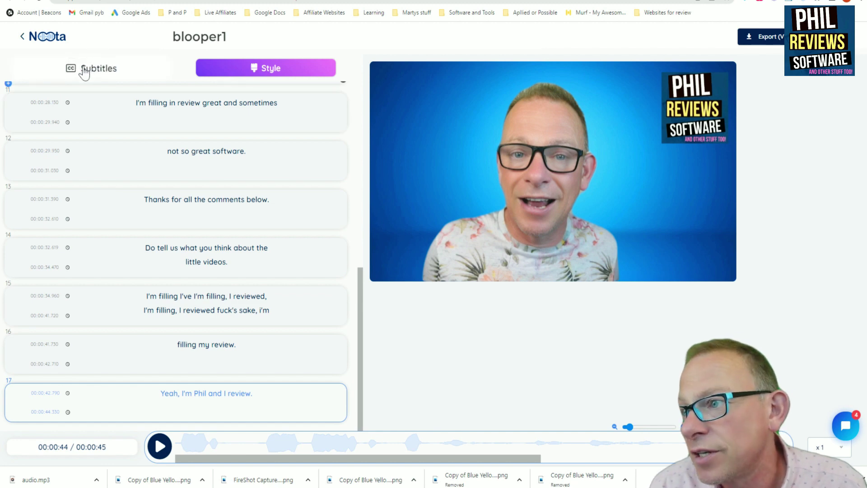
click(23, 38)
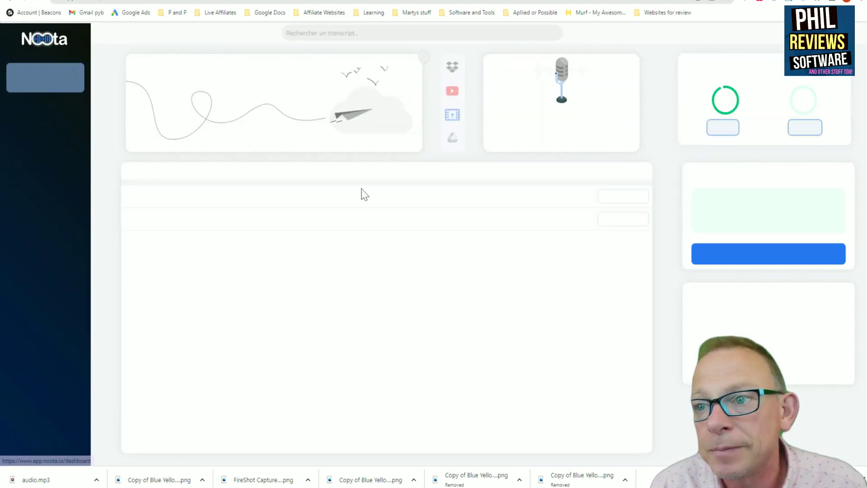
Open wordherodemo as a transcript, play its start, and trim the end of 'review'.
click(359, 197)
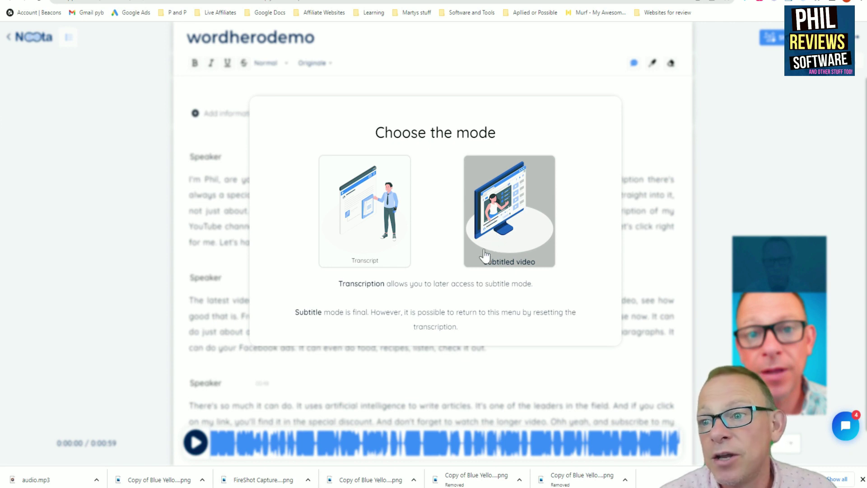
click(354, 224)
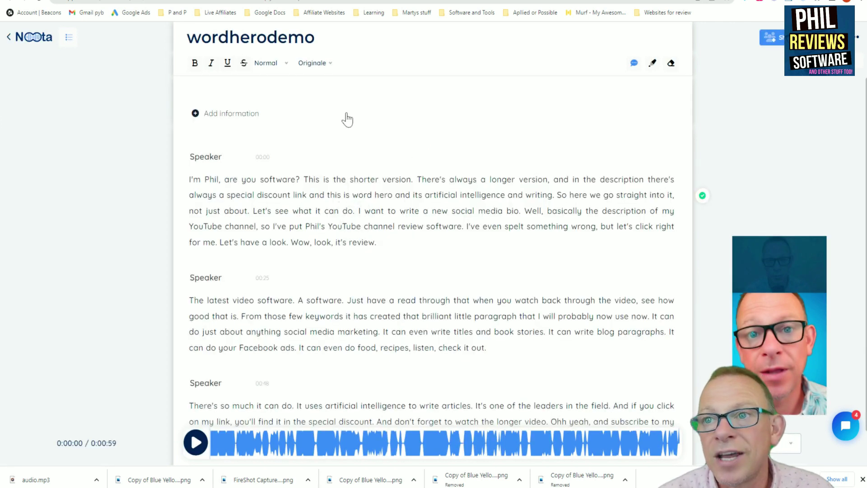
click(196, 443)
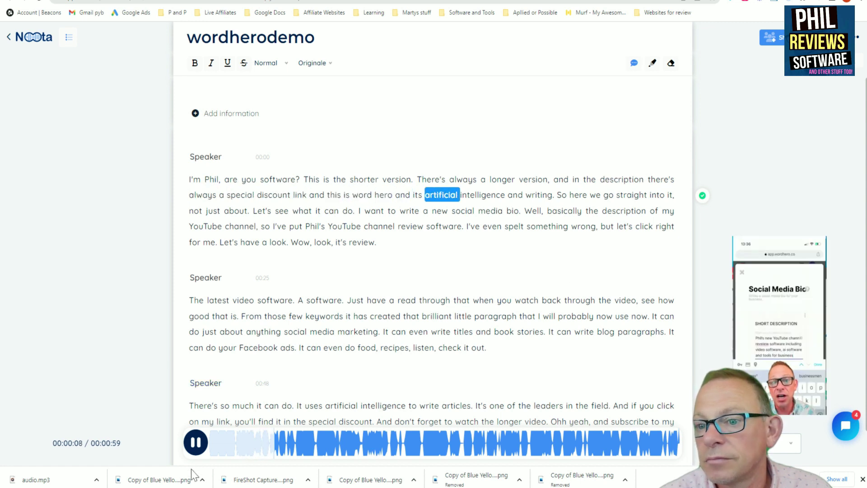
click(195, 444)
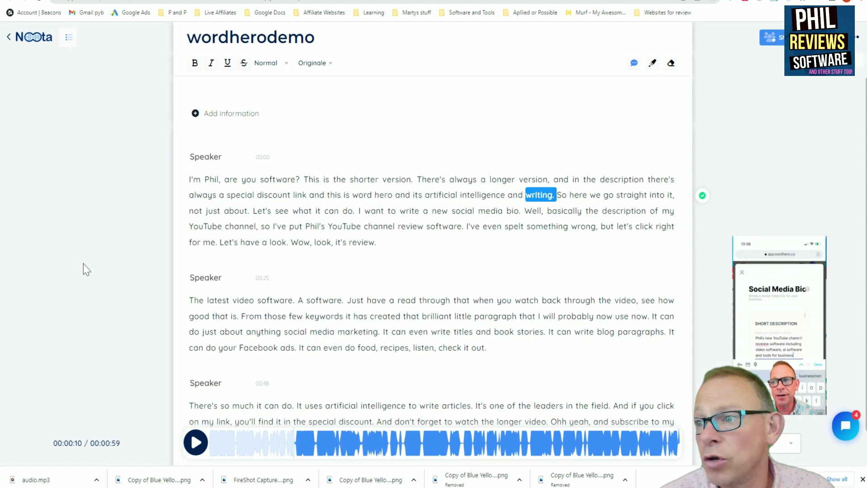
click(195, 444)
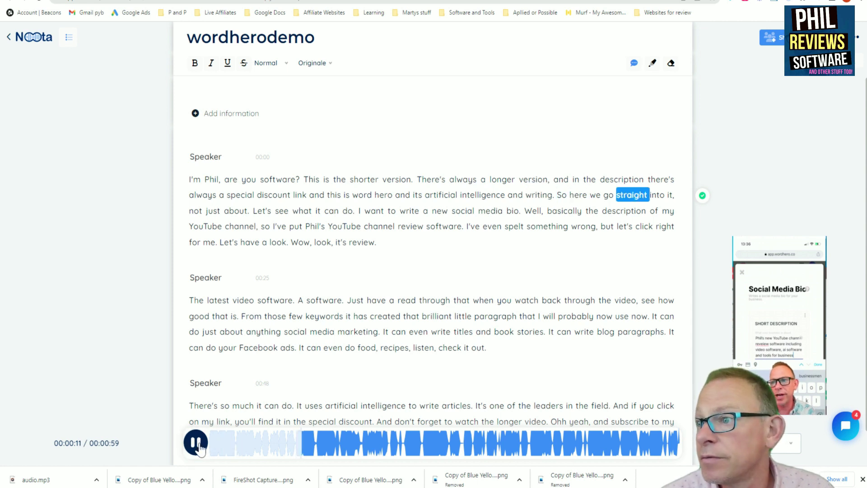
click(196, 443)
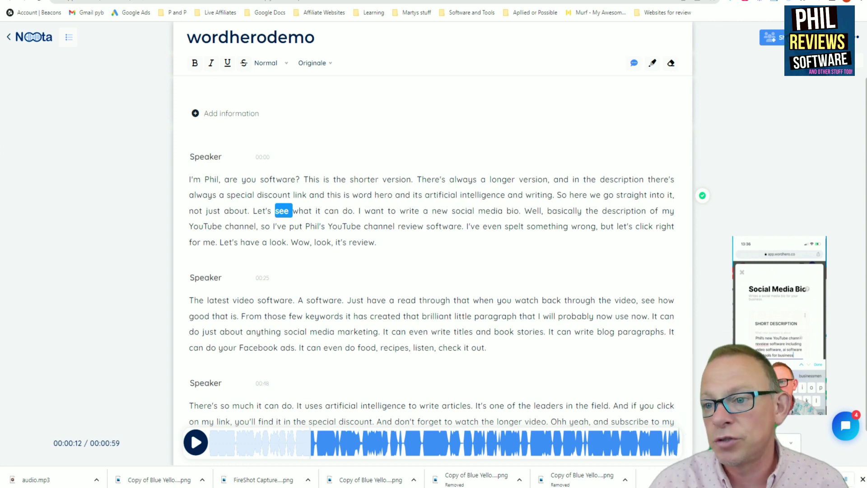
scroll(407, 298, down, 1)
scroll(409, 297, up, 1)
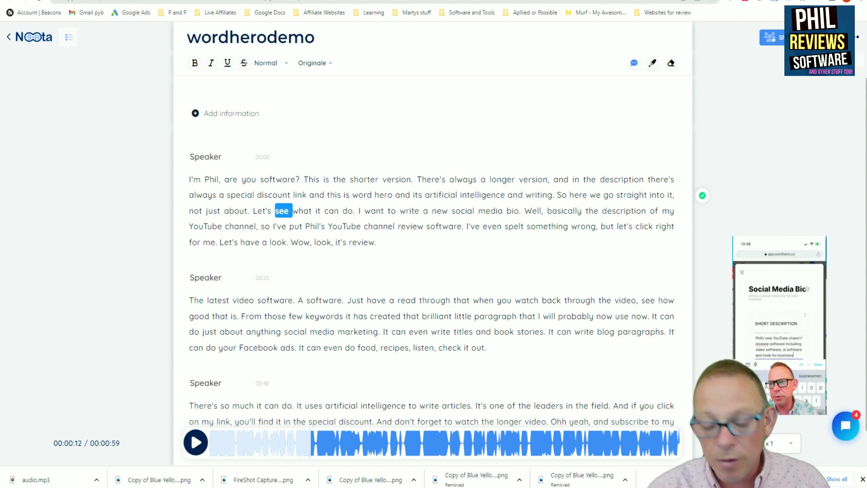
key(BackSpace)
key(BackSpace)
key(BackSpace)
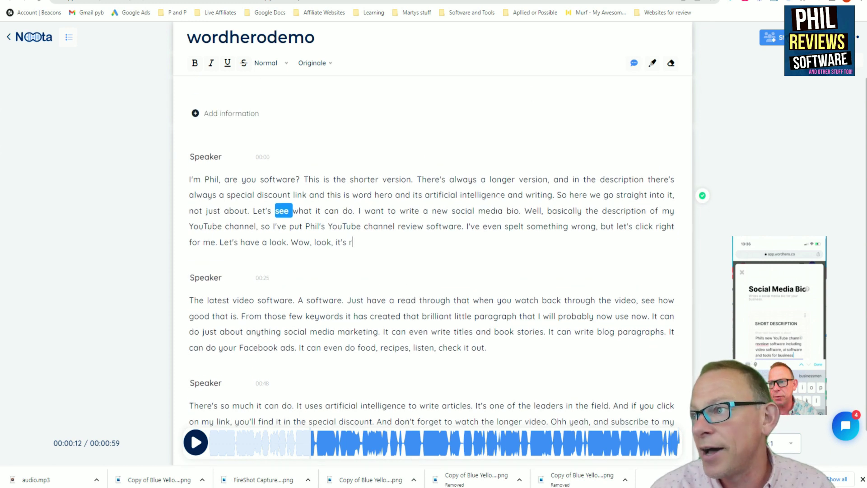
click(770, 37)
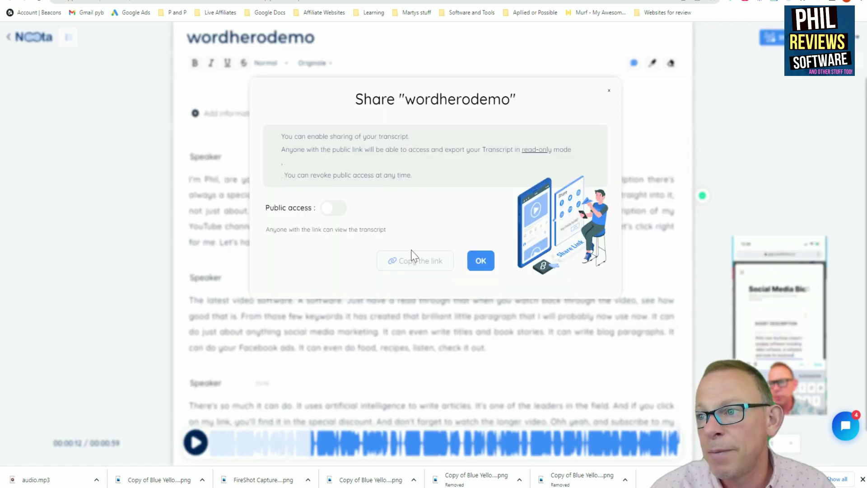
Close the wordherodemo share and export options, then go back to the dashboard.
click(786, 133)
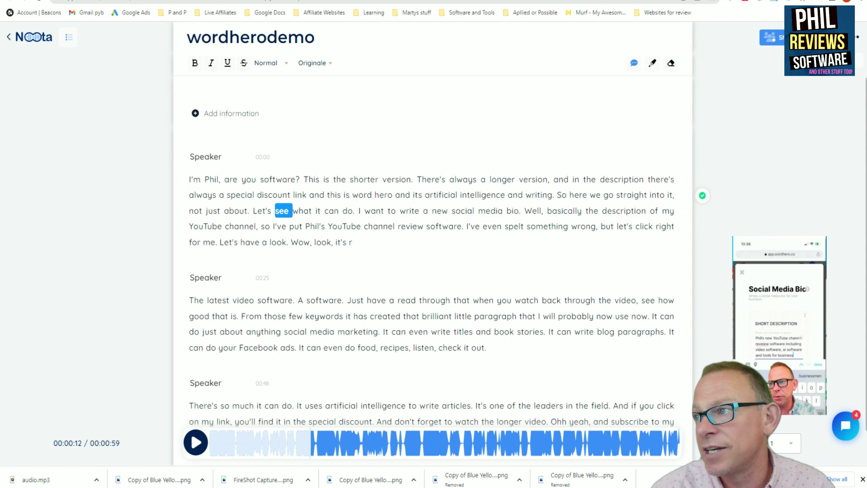
click(834, 37)
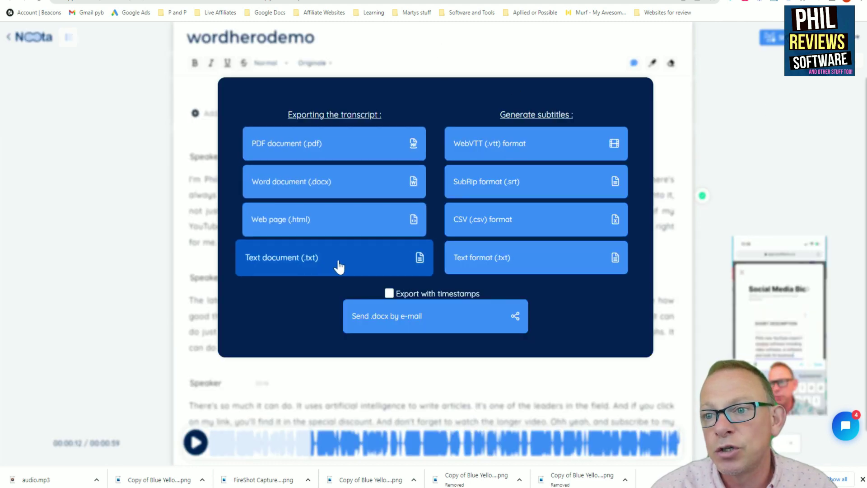
click(779, 90)
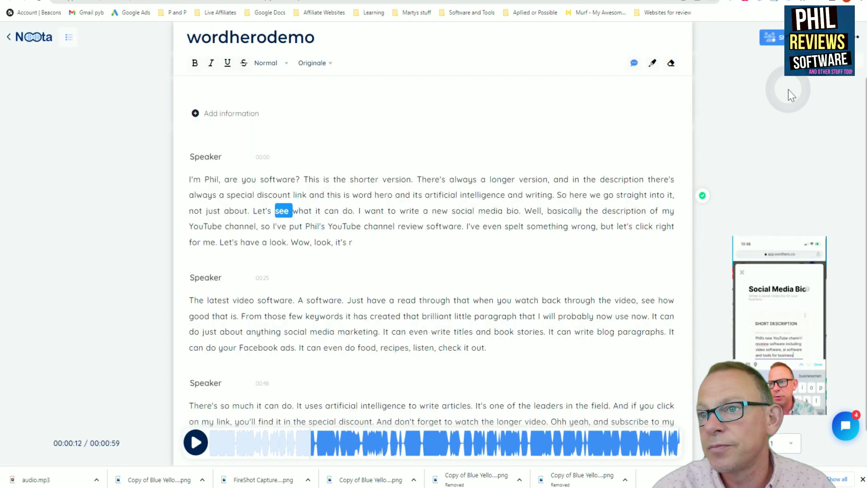
click(34, 38)
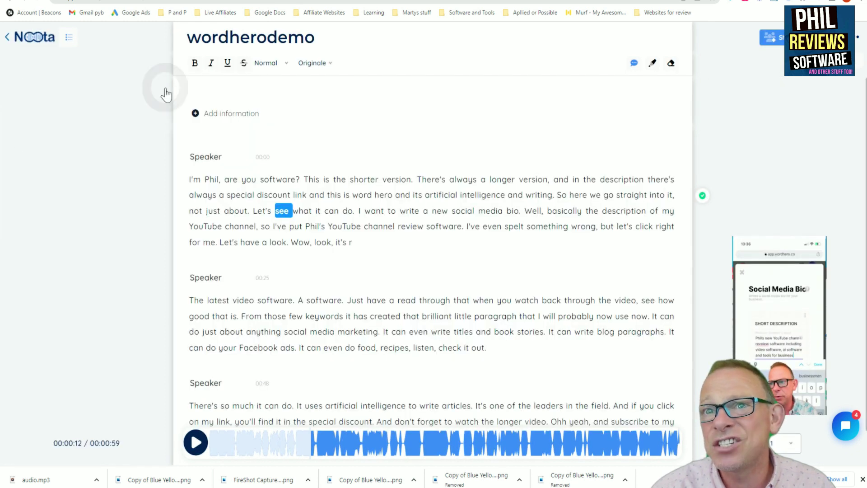